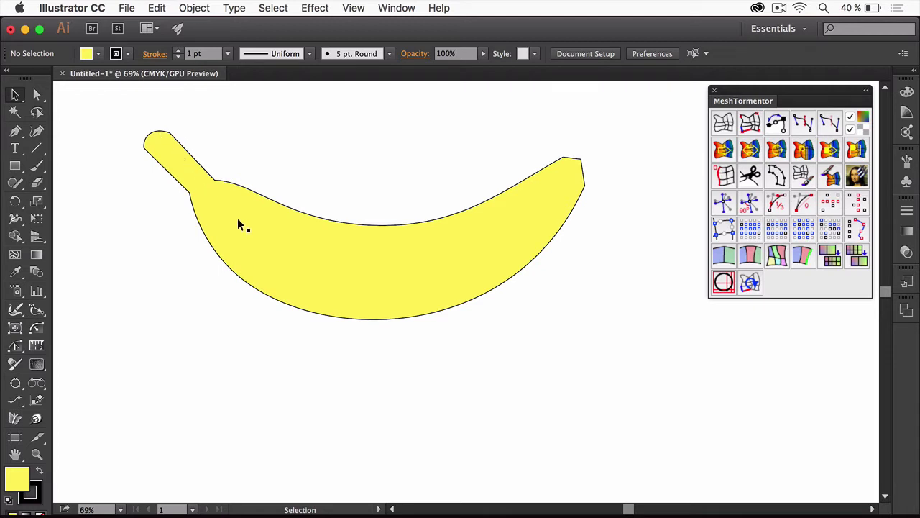
# Zoom in to about 76% so the banana fills more of the canvas
pyautogui.scroll(1, 369, 253)
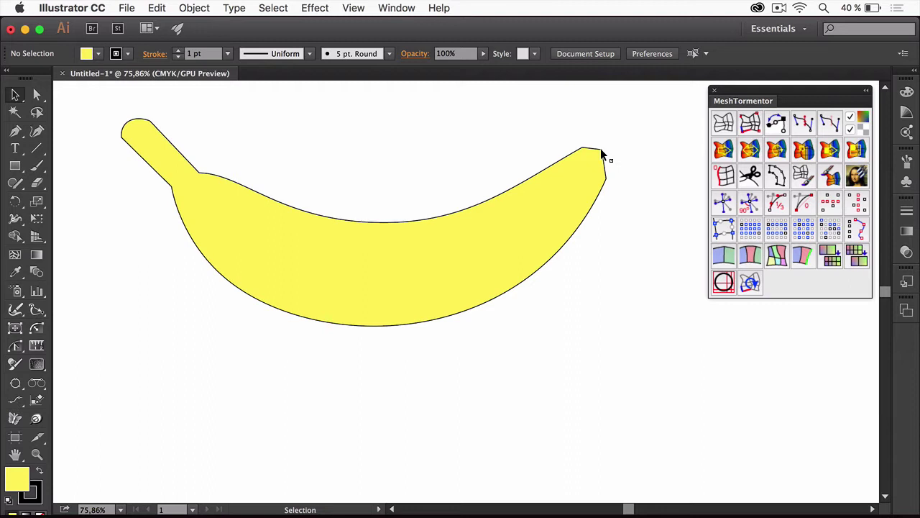
# Select the banana and add a Mesh tool point inside it near the stem
pyautogui.click(314, 248)
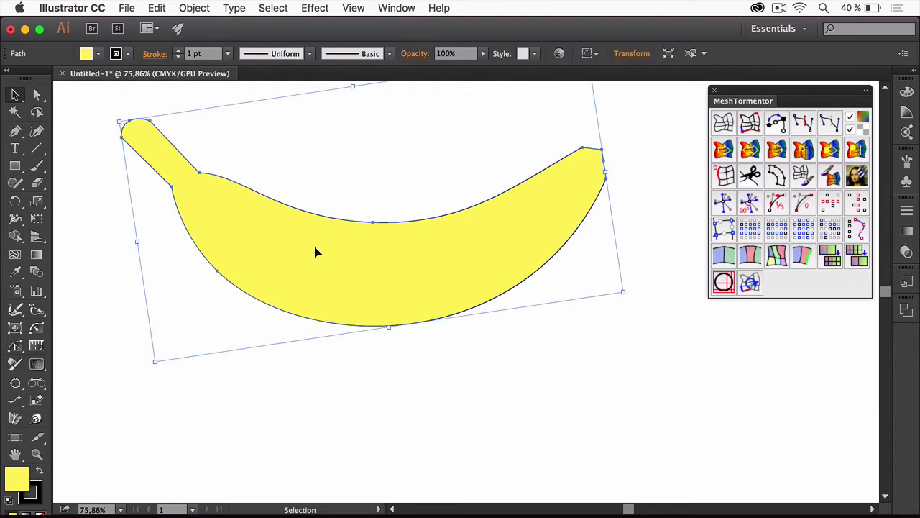
pyautogui.click(15, 257)
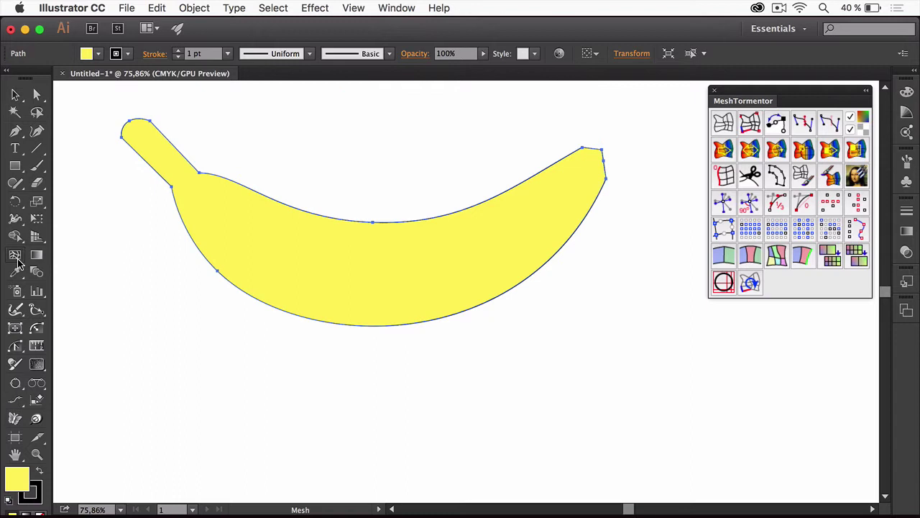
pyautogui.click(195, 193)
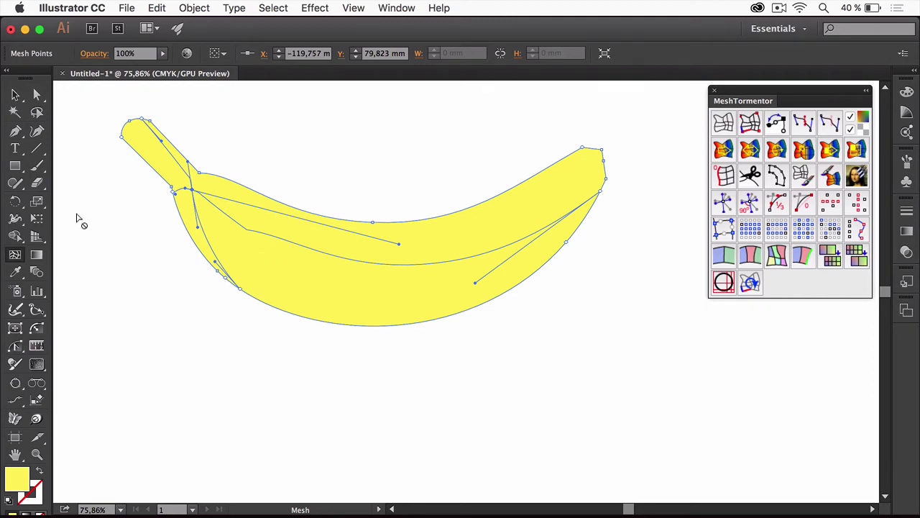
# Draw a yellow rectangle below the banana and add five mesh points across it
pyautogui.click(18, 167)
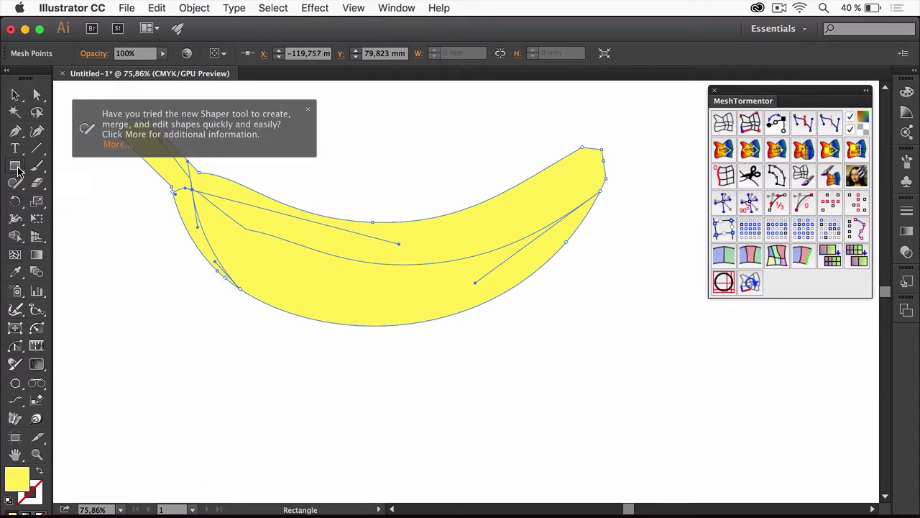
pyautogui.moveTo(409, 346); pyautogui.dragTo(647, 473)
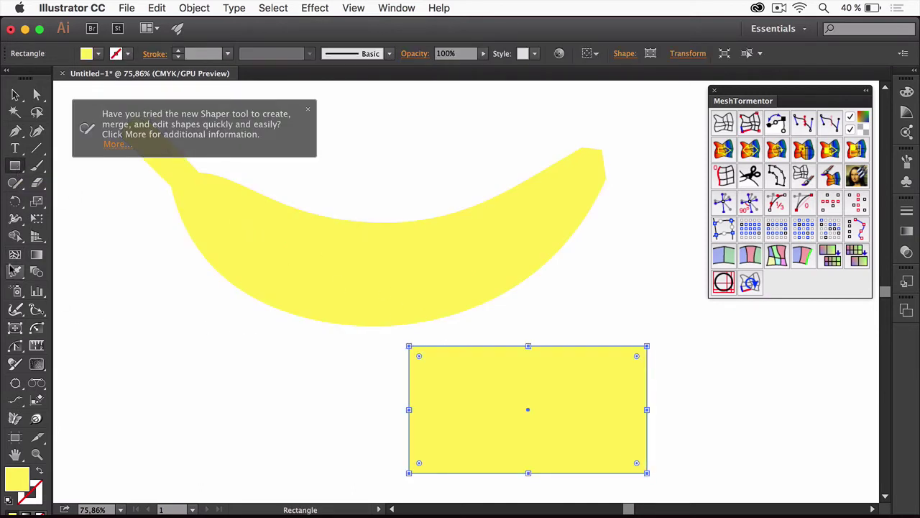
pyautogui.click(15, 254)
pyautogui.click(455, 366)
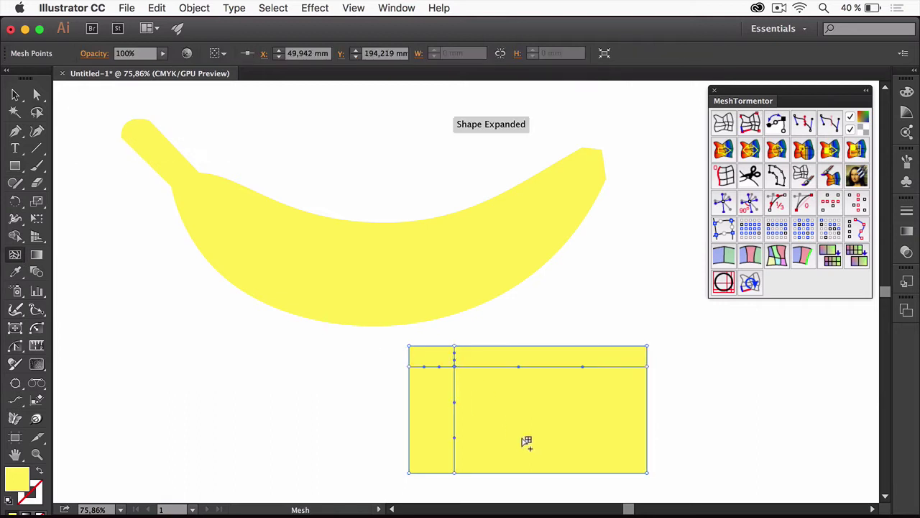
pyautogui.click(542, 437)
pyautogui.click(596, 393)
pyautogui.click(494, 413)
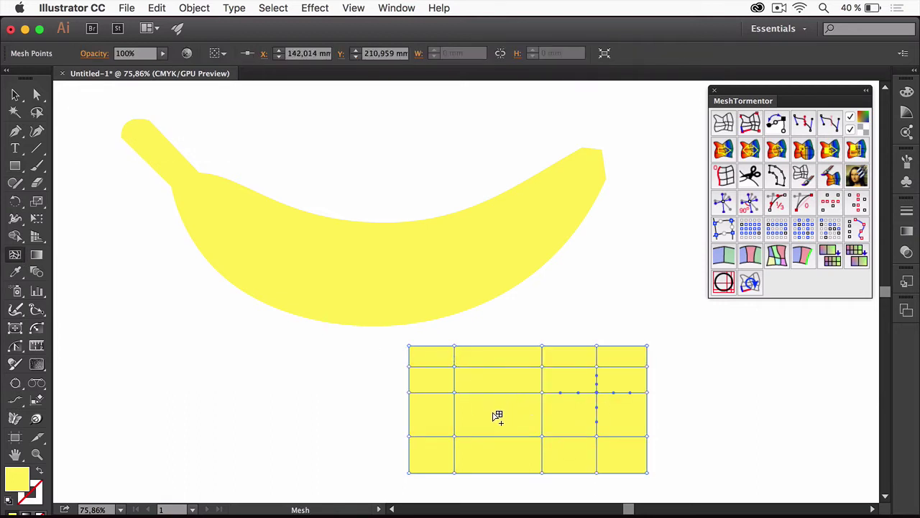
pyautogui.click(427, 378)
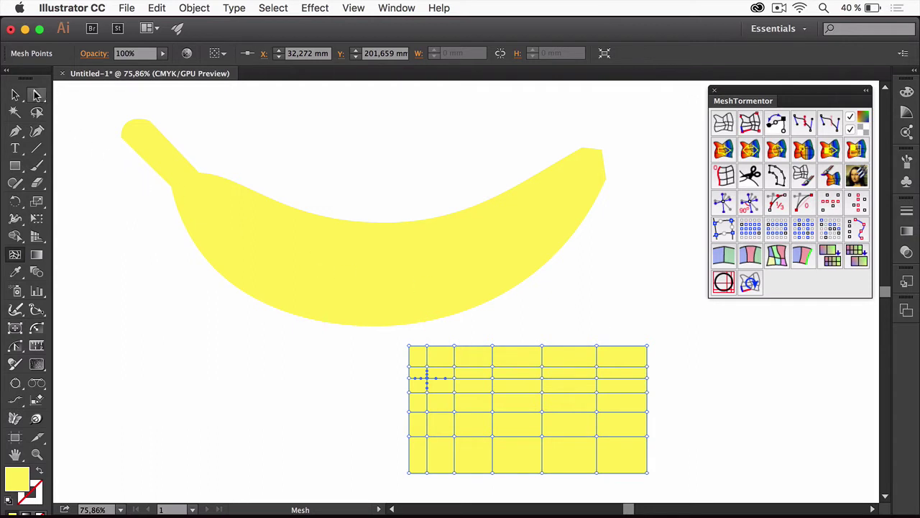
# Select the rectangle mesh and display its red and blue axes via MeshTormentor
pyautogui.click(15, 94)
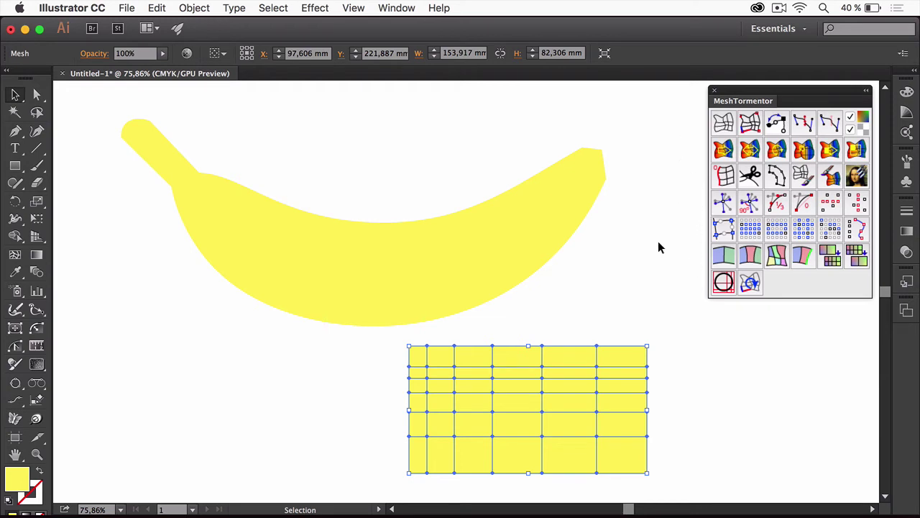
pyautogui.click(754, 127)
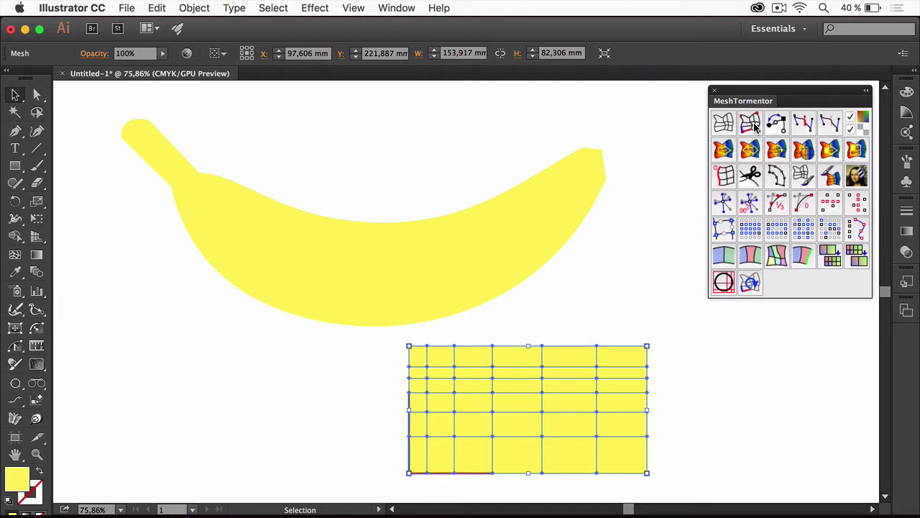
pyautogui.click(703, 384)
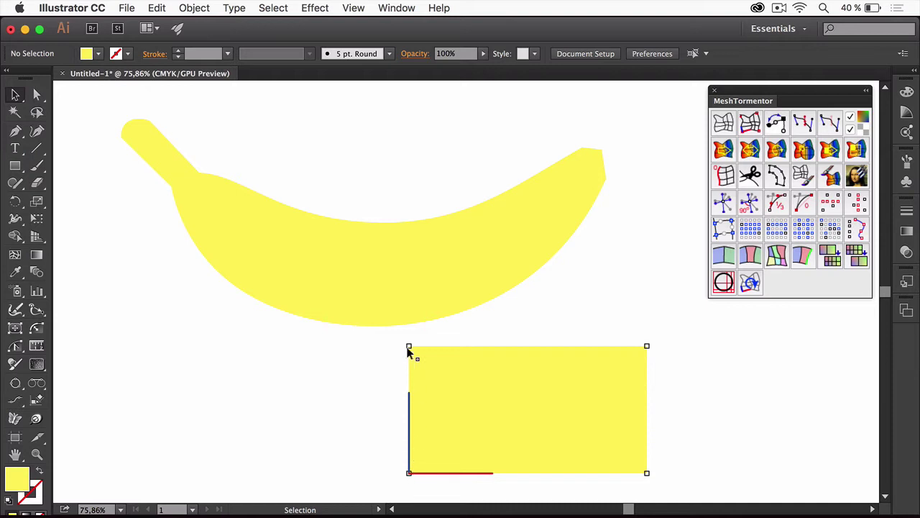
pyautogui.click(604, 408)
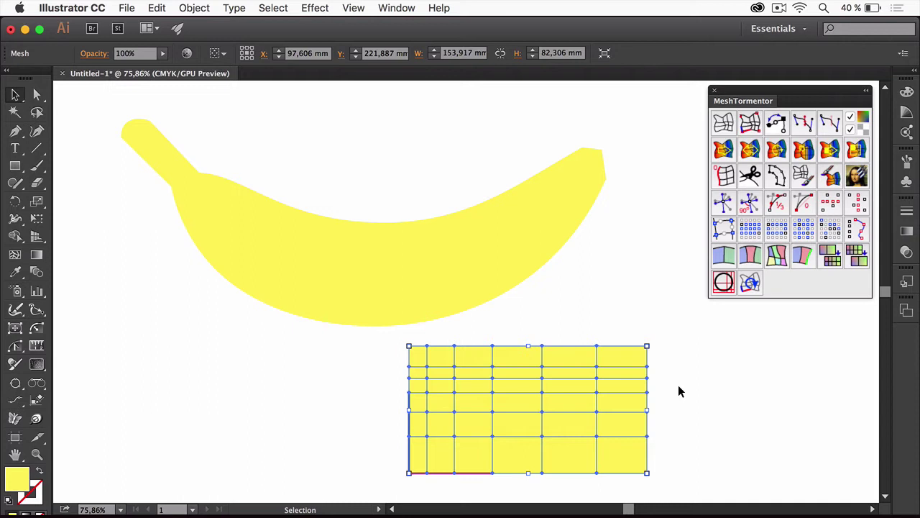
# Select the banana mesh and display its axes and corner nodes with MeshTormentor
pyautogui.click(552, 254)
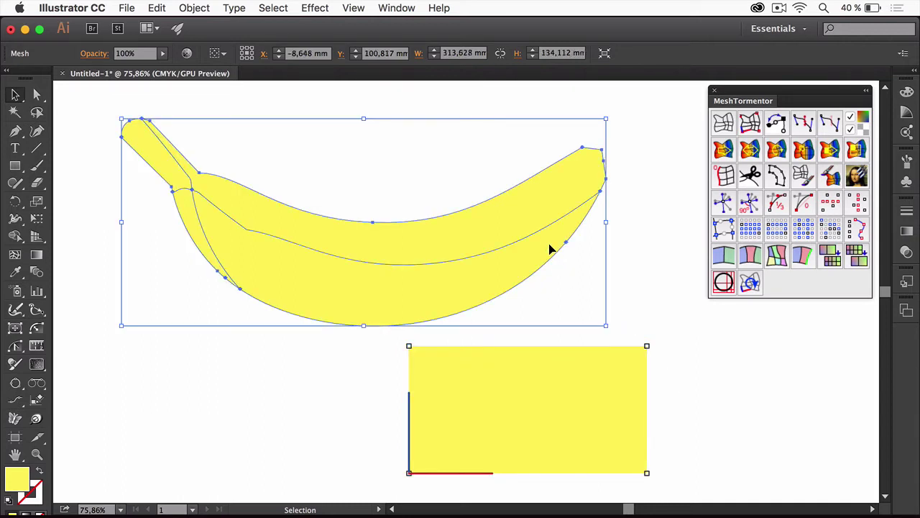
pyautogui.click(750, 123)
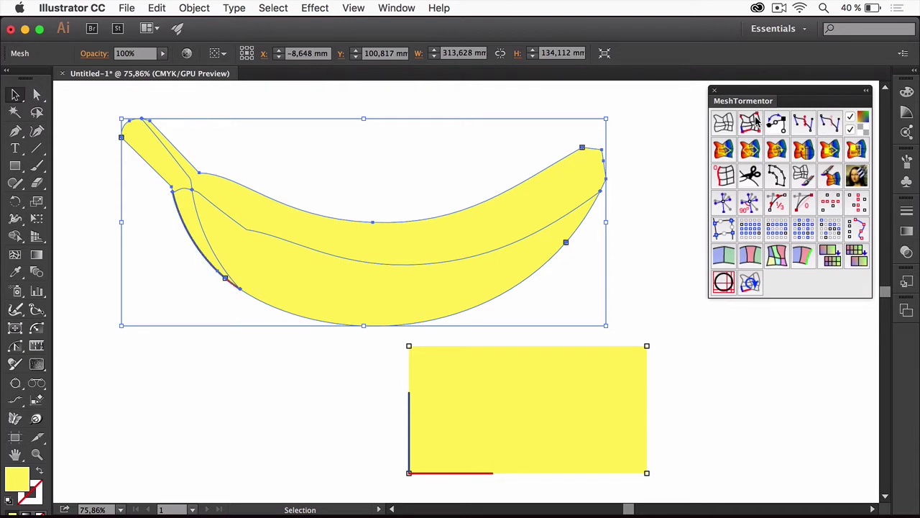
pyautogui.click(655, 189)
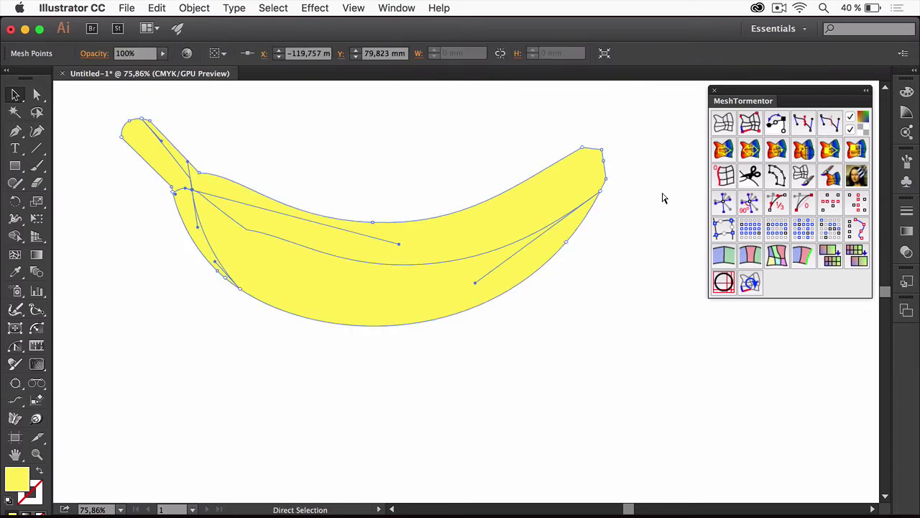
# Revert the banana to a plain outline, then select its stem-tip, right-tip and lower-left anchors
pyautogui.press('v')
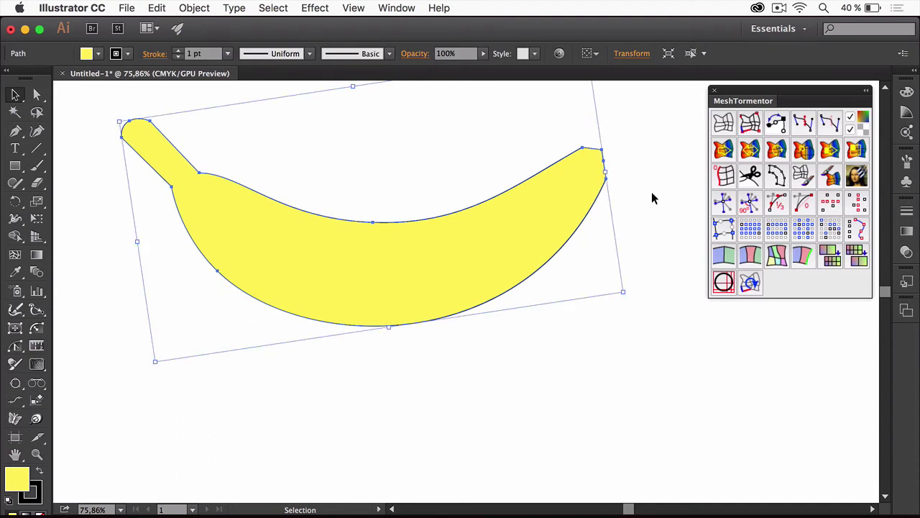
pyautogui.click(663, 164)
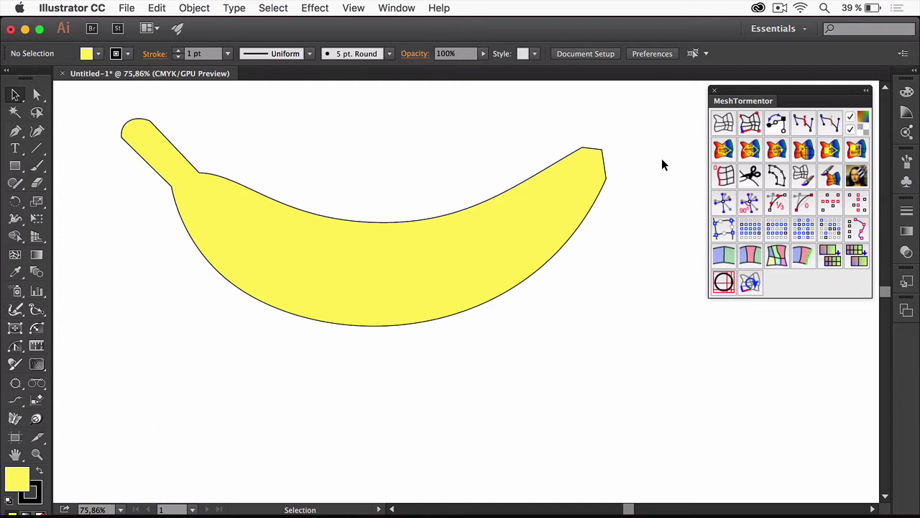
pyautogui.click(37, 94)
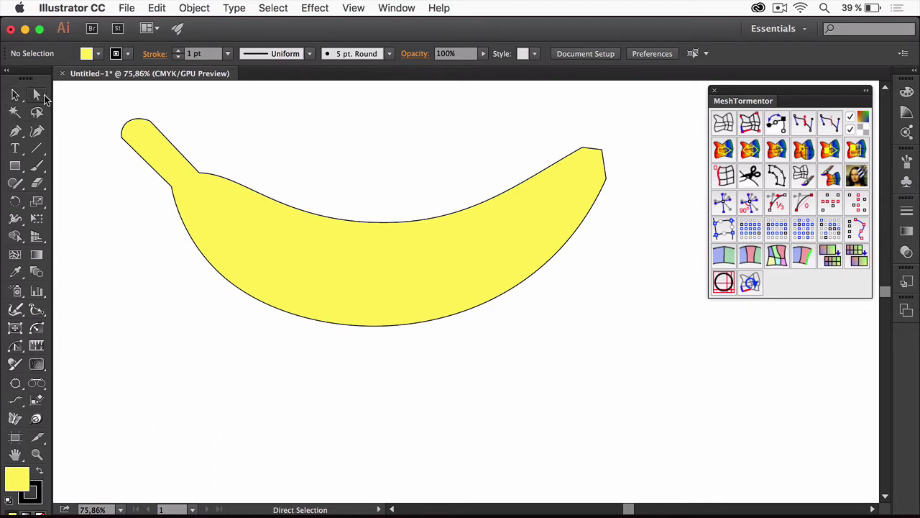
pyautogui.click(126, 141)
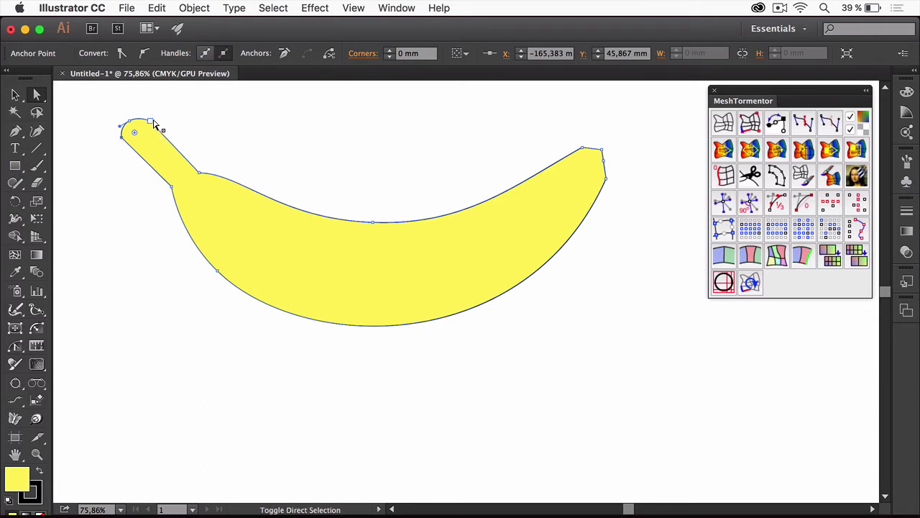
pyautogui.click(583, 149)
pyautogui.click(609, 181)
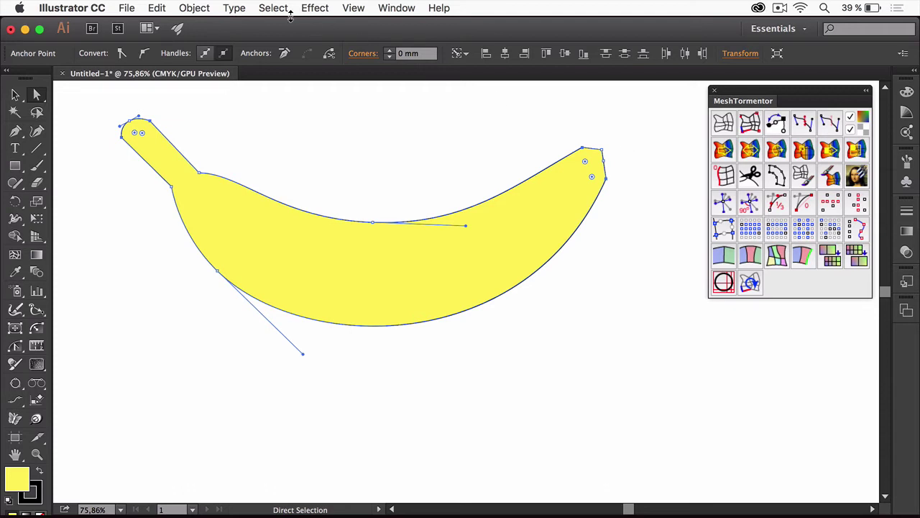
# Convert the banana into a gradient mesh with 2 rows and 2 columns, previewed
pyautogui.click(194, 8)
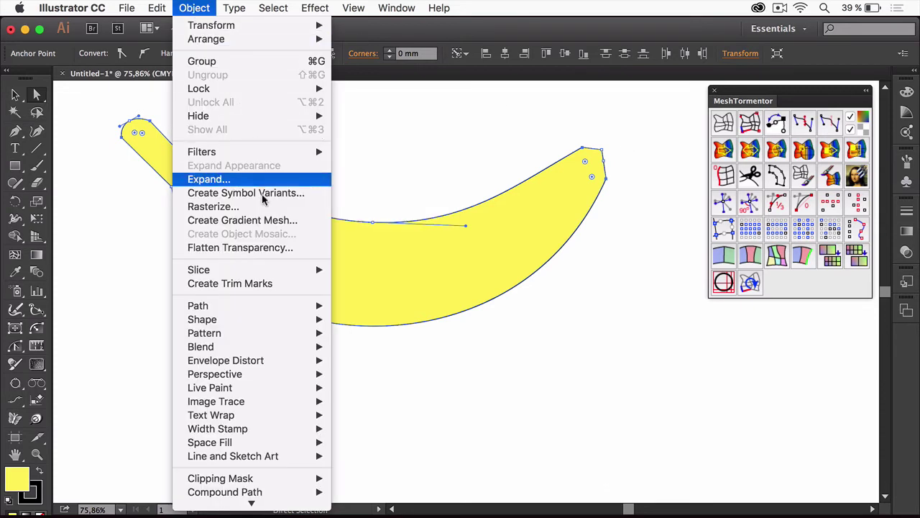
pyautogui.click(267, 220)
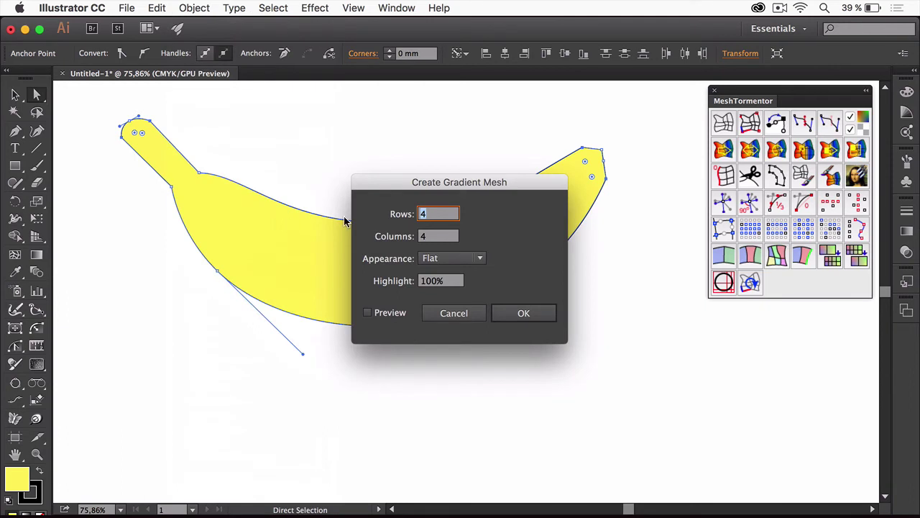
pyautogui.moveTo(450, 184)
pyautogui.mouseDown()
pyautogui.moveTo(567, 251)
pyautogui.moveTo(573, 349)
pyautogui.mouseUp()
pyautogui.write('2')
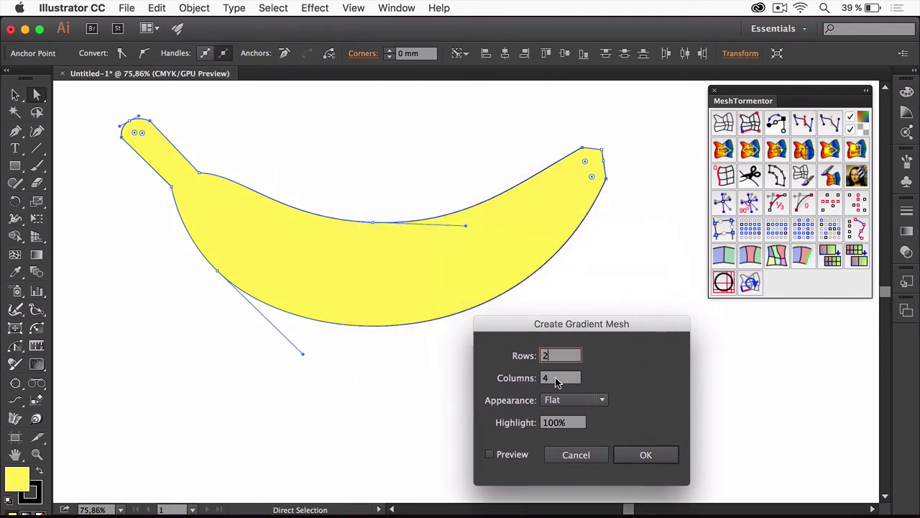
pyautogui.press('Tab')
pyautogui.write('2')
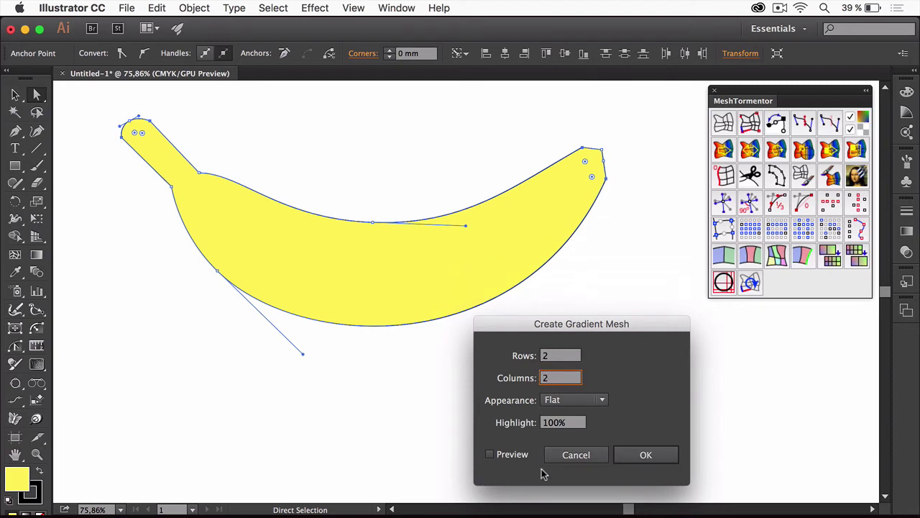
pyautogui.click(511, 454)
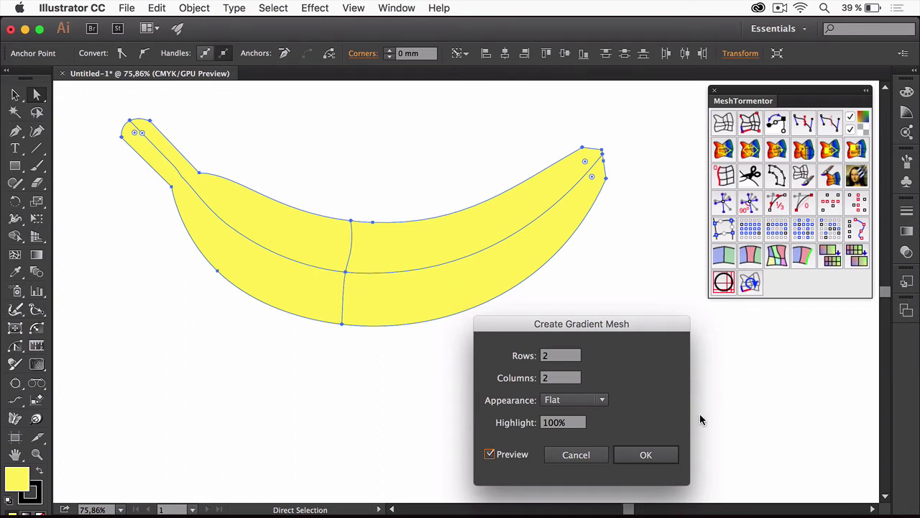
pyautogui.click(655, 456)
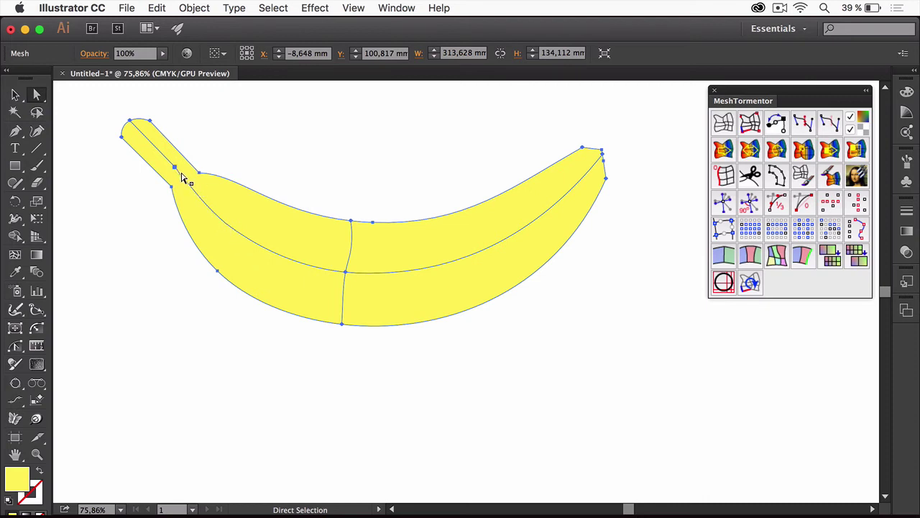
# Slide the mesh point near the stem down along its mesh line
pyautogui.click(176, 171)
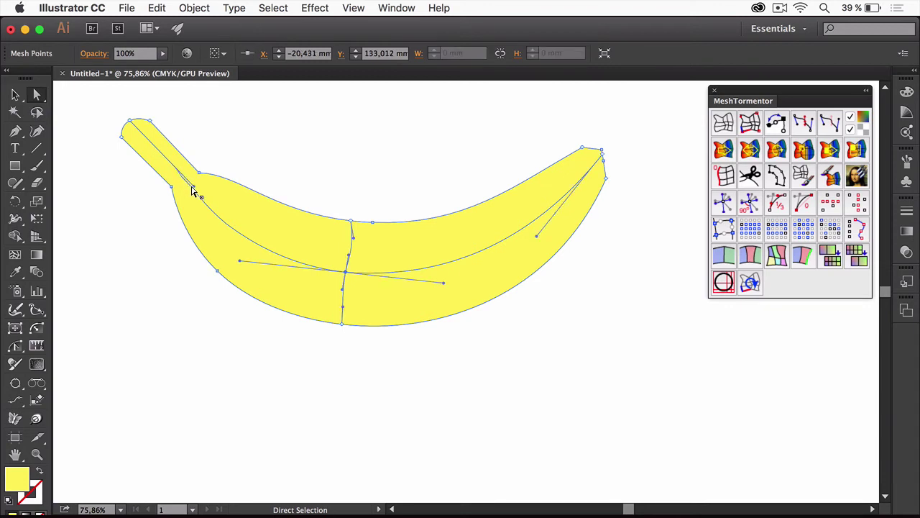
pyautogui.moveTo(179, 171); pyautogui.dragTo(226, 225)
pyautogui.moveTo(226, 226)
pyautogui.mouseDown()
pyautogui.moveTo(232, 237)
pyautogui.moveTo(223, 226)
pyautogui.mouseUp()
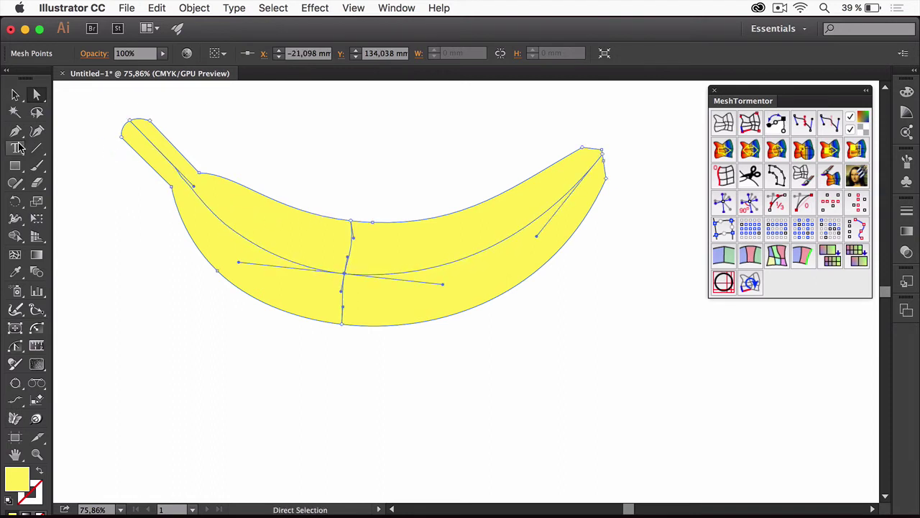
# Delete the surplus middle-line mesh points, undoing accidental stem-edge anchor deletions
pyautogui.click(18, 134)
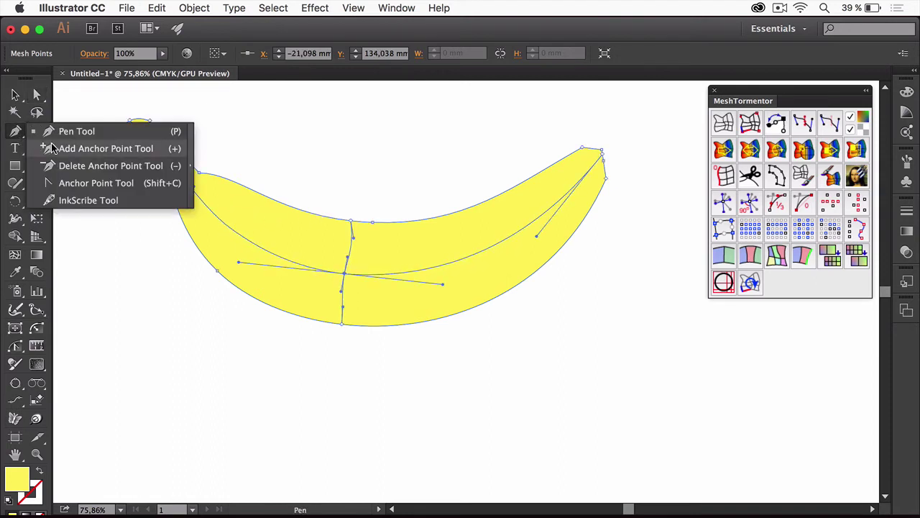
pyautogui.click(80, 168)
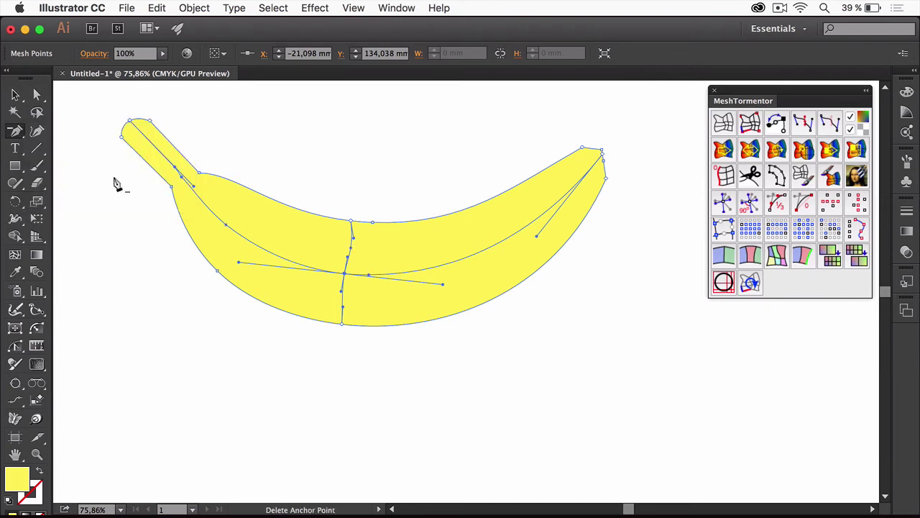
pyautogui.click(225, 228)
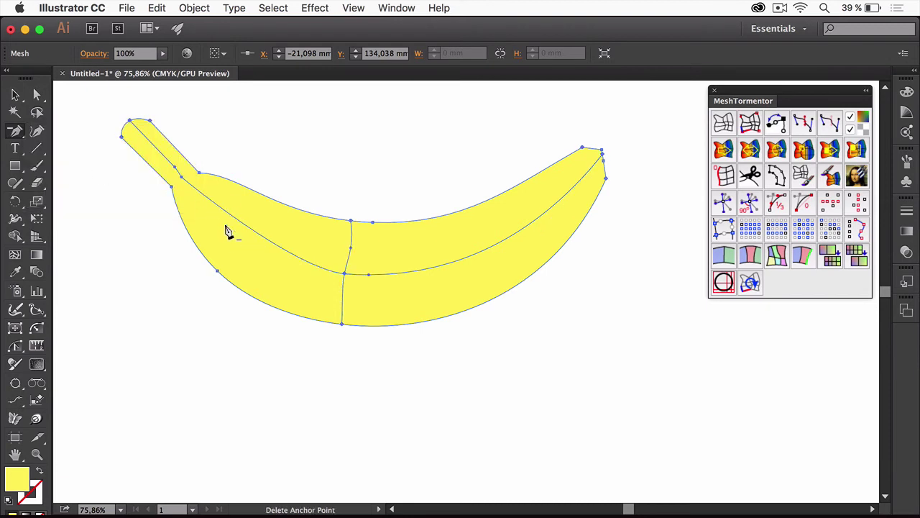
pyautogui.click(180, 179)
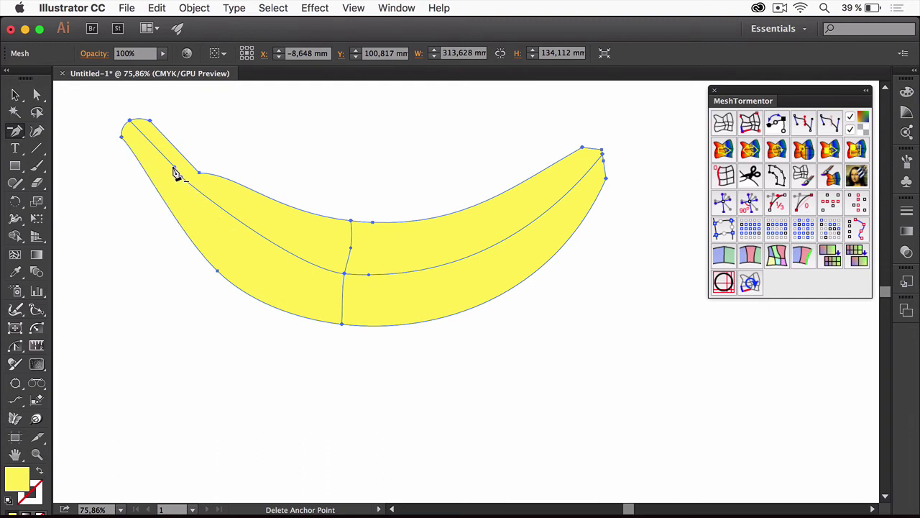
pyautogui.hotkey('ctrl', 'z')
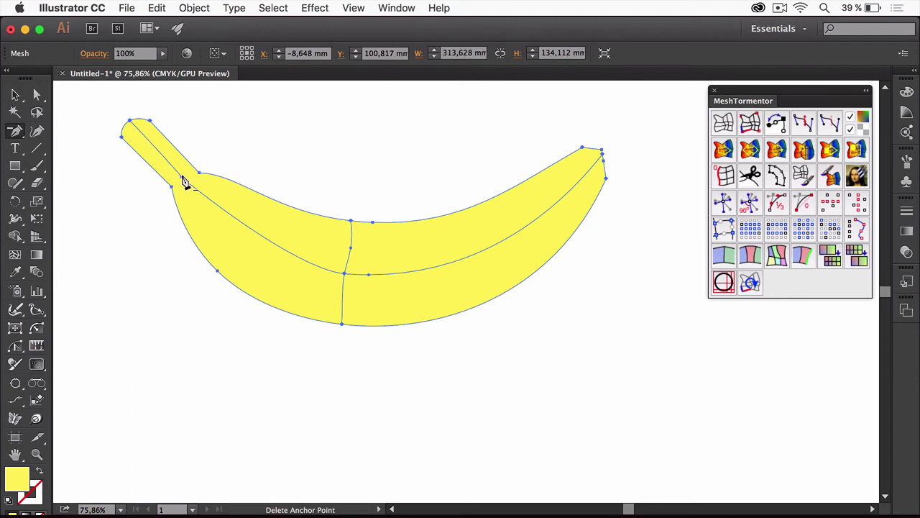
pyautogui.click(183, 180)
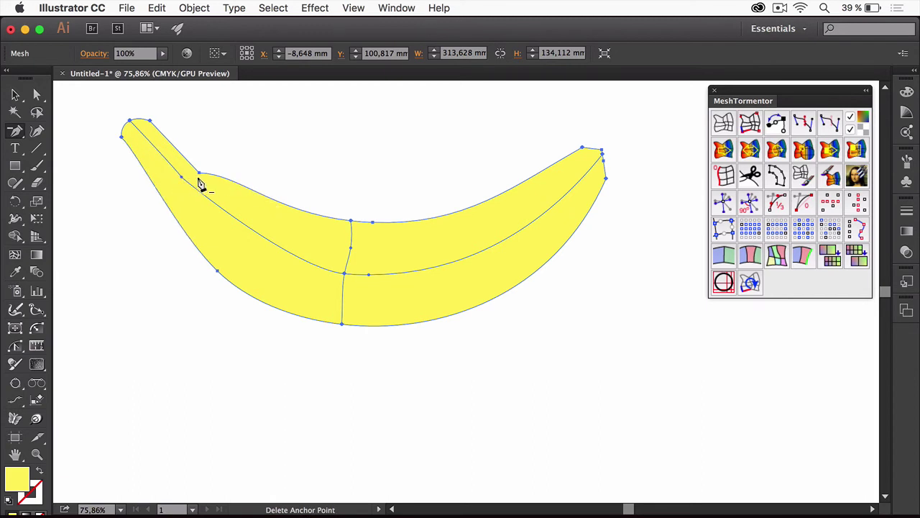
pyautogui.hotkey('ctrl', 'z')
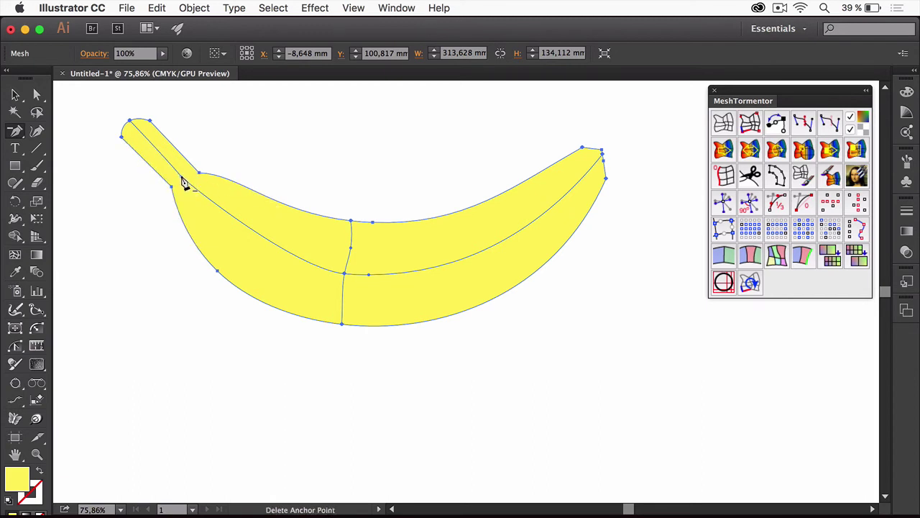
pyautogui.click(183, 182)
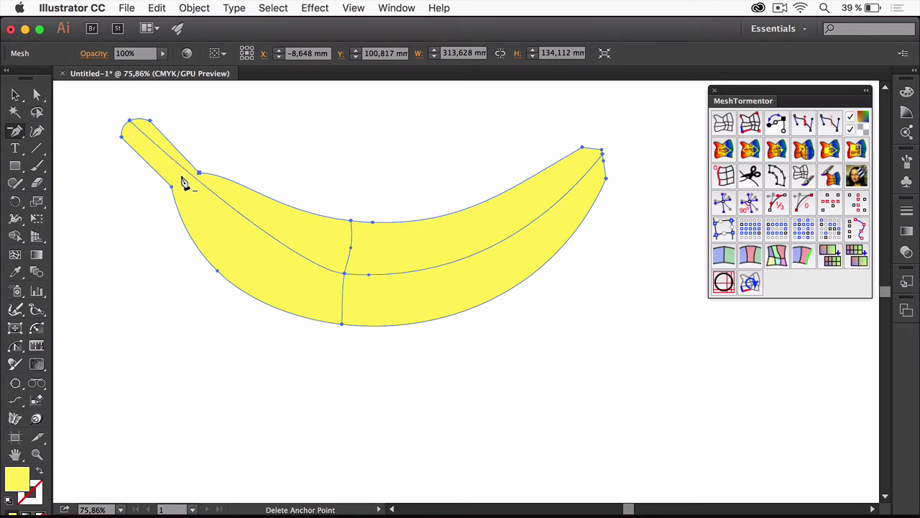
pyautogui.click(369, 275)
pyautogui.click(350, 249)
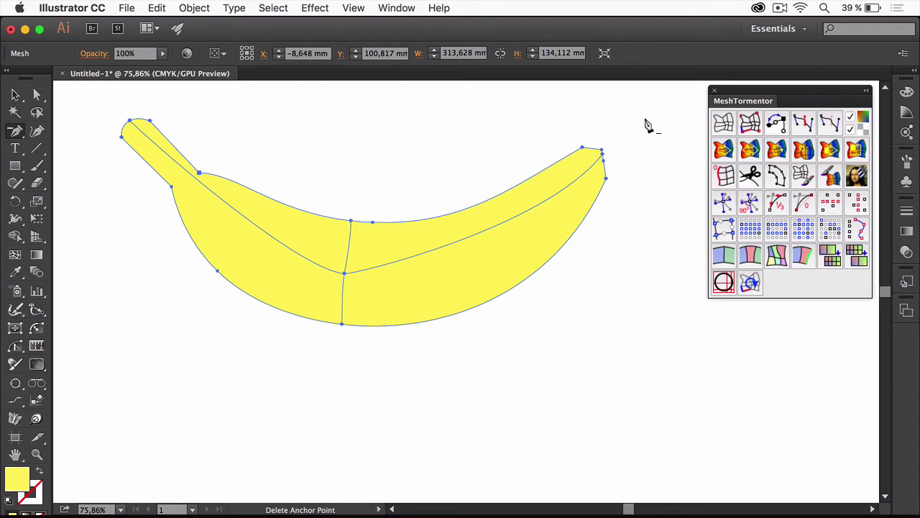
# Select the stem-tip mesh point and drag its handles to curve the middle line
pyautogui.click(37, 94)
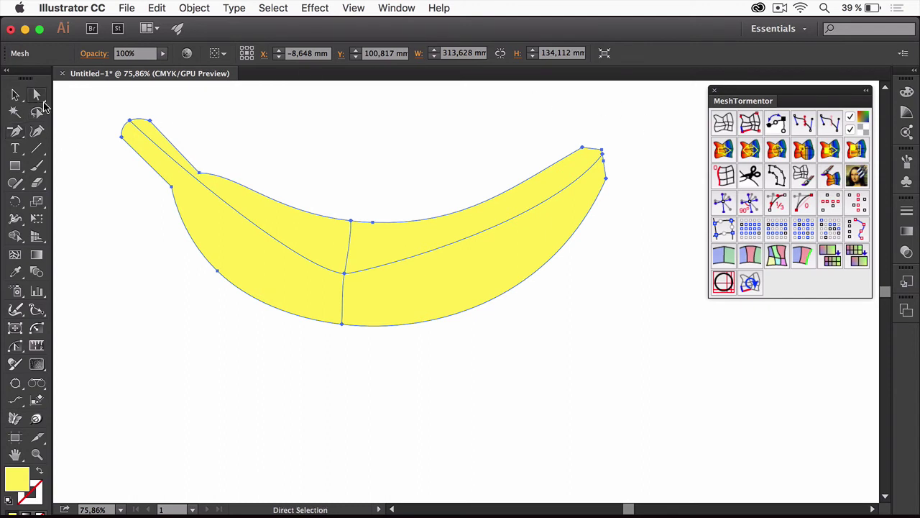
pyautogui.click(131, 122)
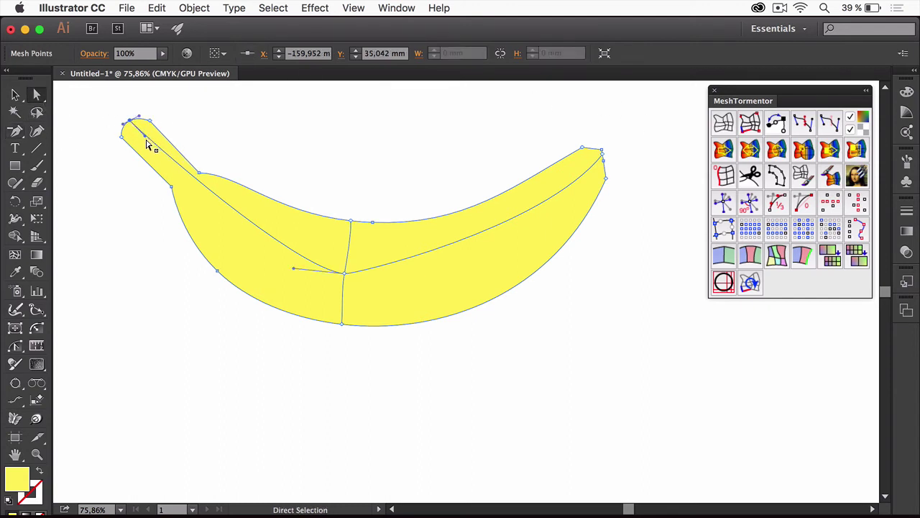
pyautogui.moveTo(144, 141); pyautogui.dragTo(176, 183)
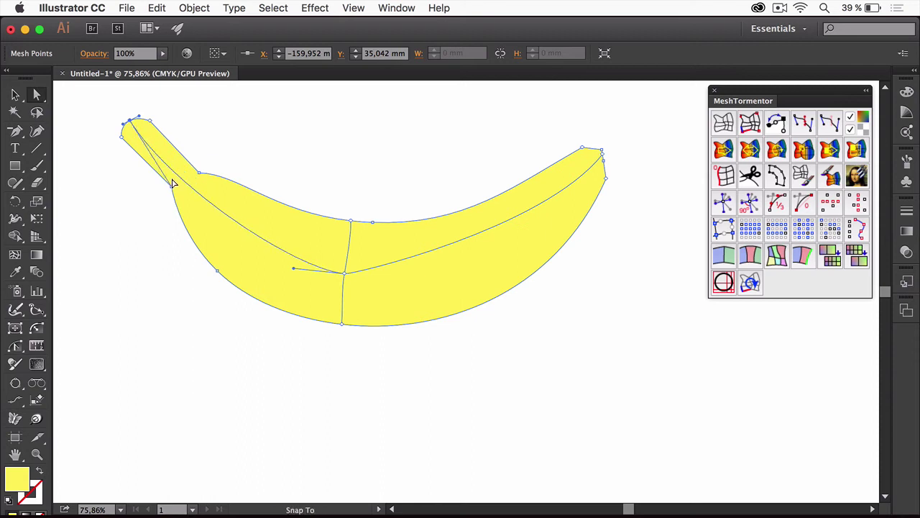
pyautogui.moveTo(293, 271); pyautogui.dragTo(240, 257)
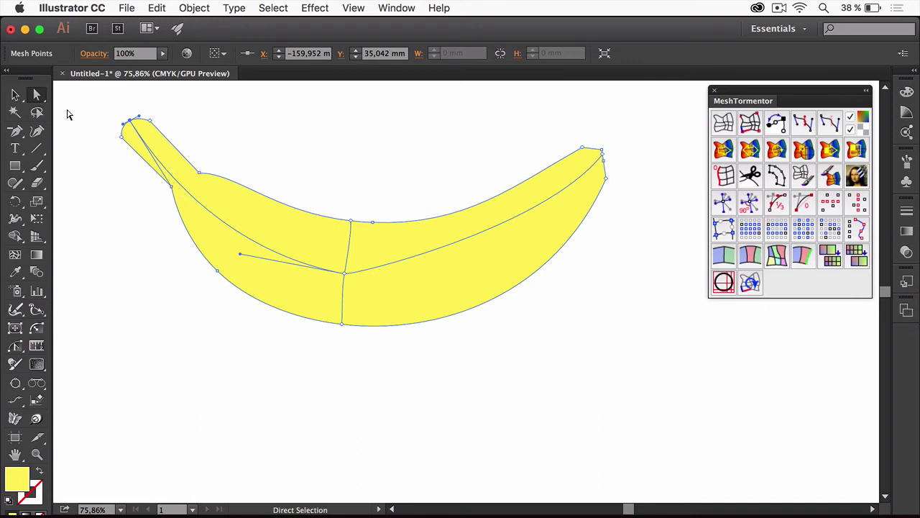
# Add a mesh point on the line near the stem and nudge it upward
pyautogui.click(16, 133)
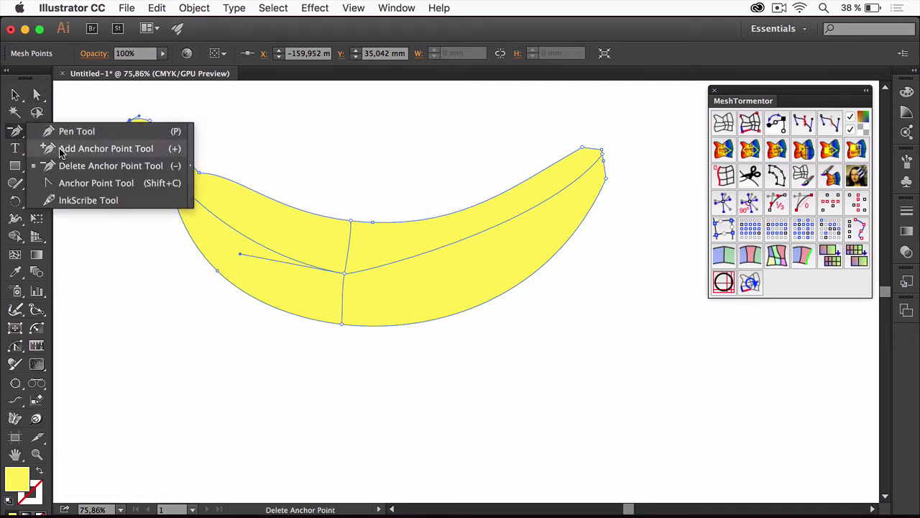
pyautogui.click(60, 149)
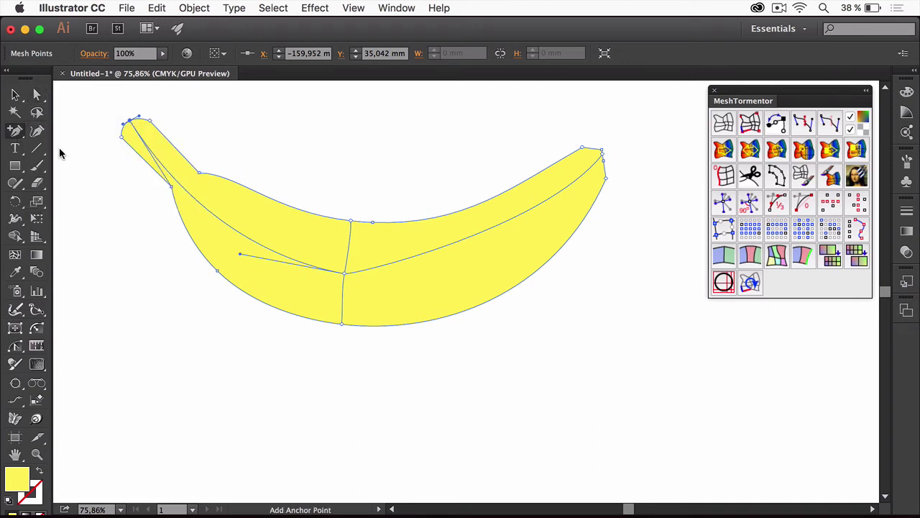
pyautogui.click(191, 195)
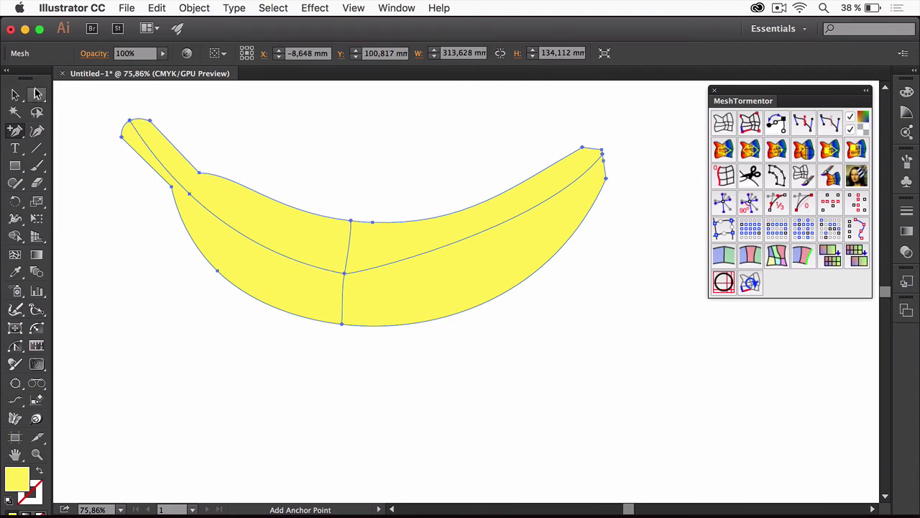
pyautogui.click(38, 94)
pyautogui.click(190, 195)
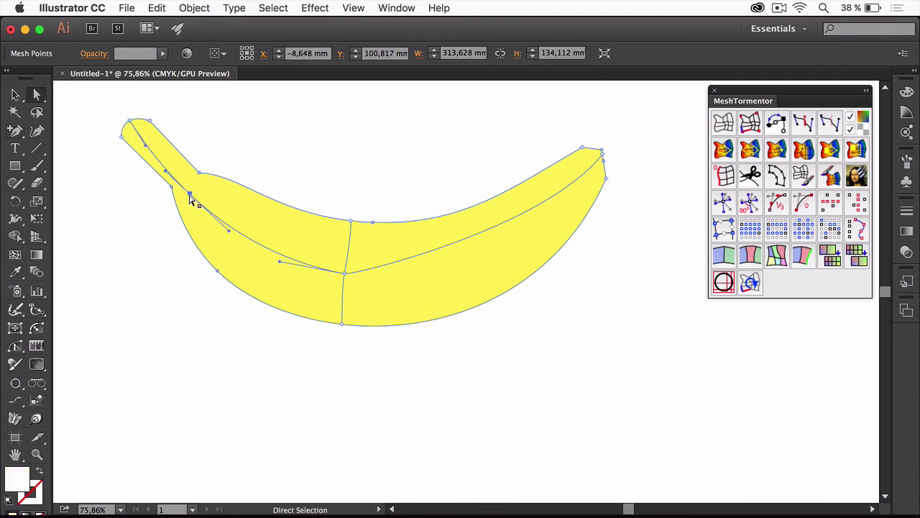
pyautogui.moveTo(190, 195); pyautogui.dragTo(189, 185)
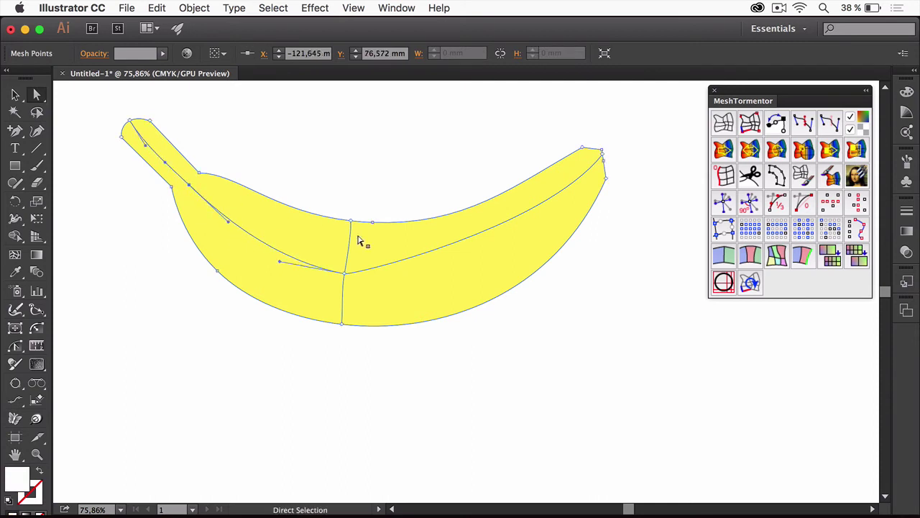
# Adjust the central crossing and its handles so the lengthwise line flows smoothly
pyautogui.click(347, 274)
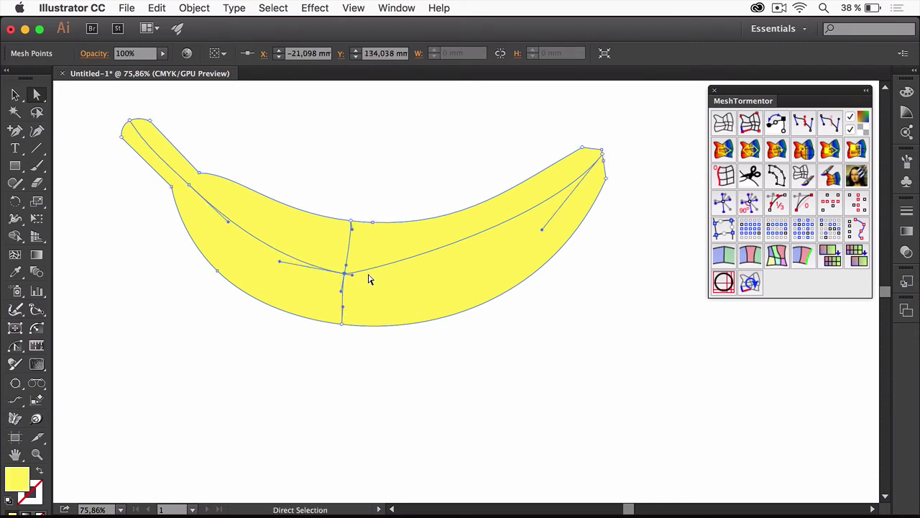
pyautogui.moveTo(353, 274); pyautogui.dragTo(350, 273)
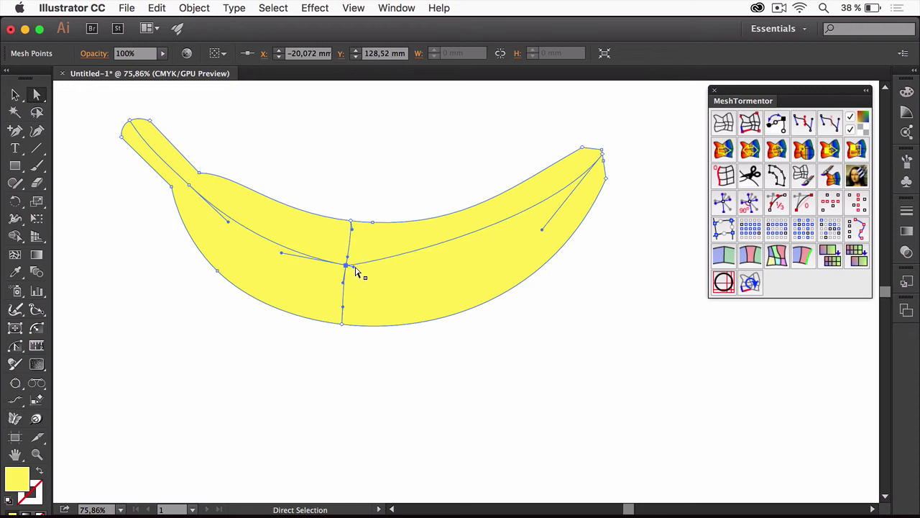
pyautogui.moveTo(355, 269); pyautogui.dragTo(348, 265)
pyautogui.click(307, 243)
pyautogui.click(412, 293)
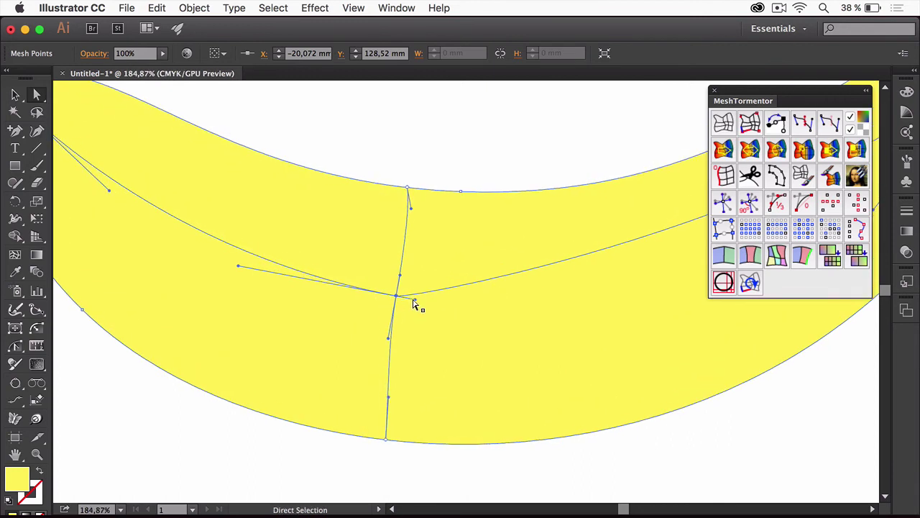
pyautogui.moveTo(414, 298); pyautogui.dragTo(576, 315)
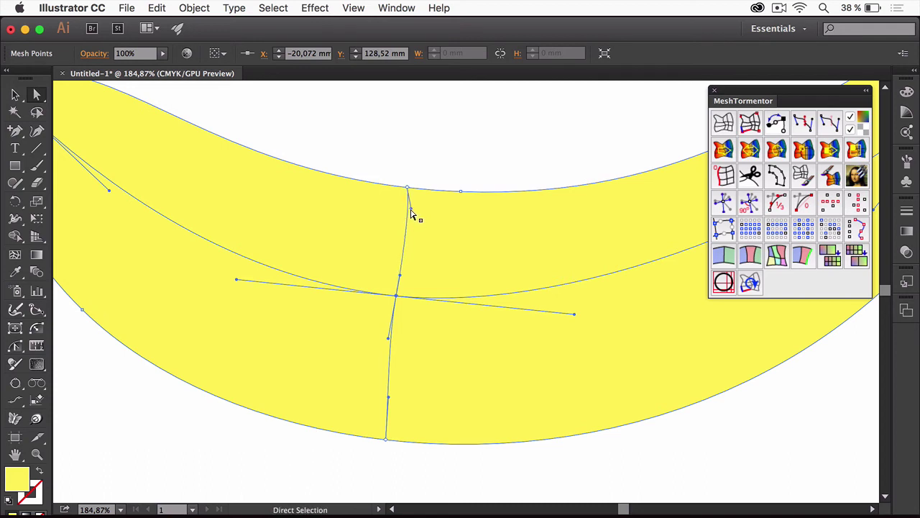
pyautogui.moveTo(410, 208); pyautogui.dragTo(399, 226)
pyautogui.press('super+minus')
pyautogui.press('super+minus')
pyautogui.press('super+minus')
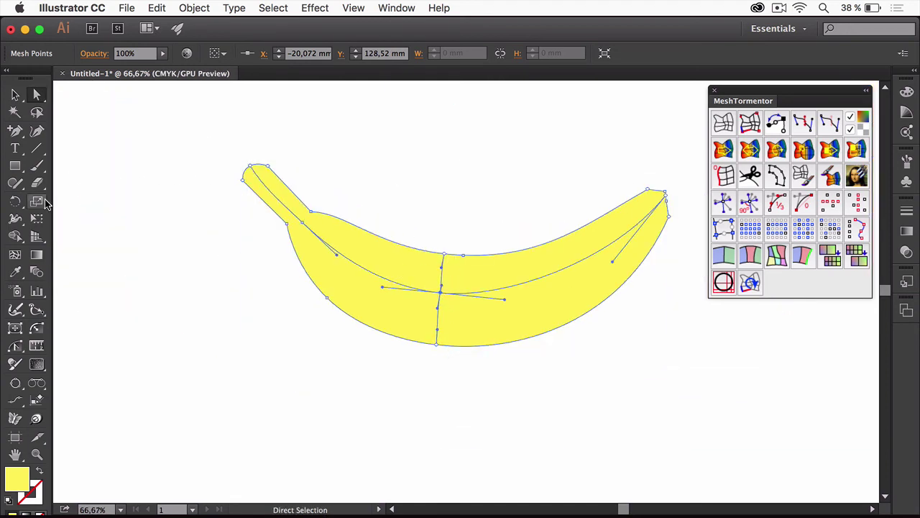
pyautogui.click(16, 256)
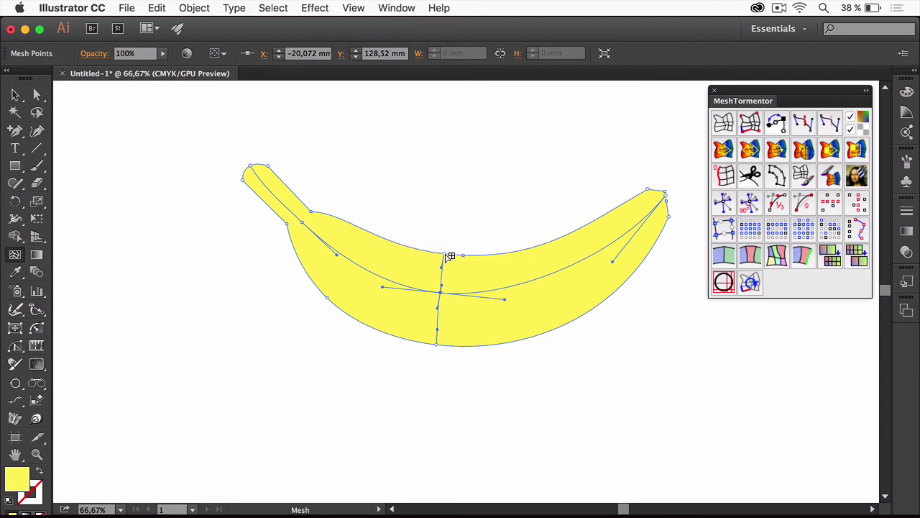
pyautogui.moveTo(444, 254)
pyautogui.mouseDown()
pyautogui.moveTo(355, 228)
pyautogui.moveTo(446, 256)
pyautogui.mouseUp()
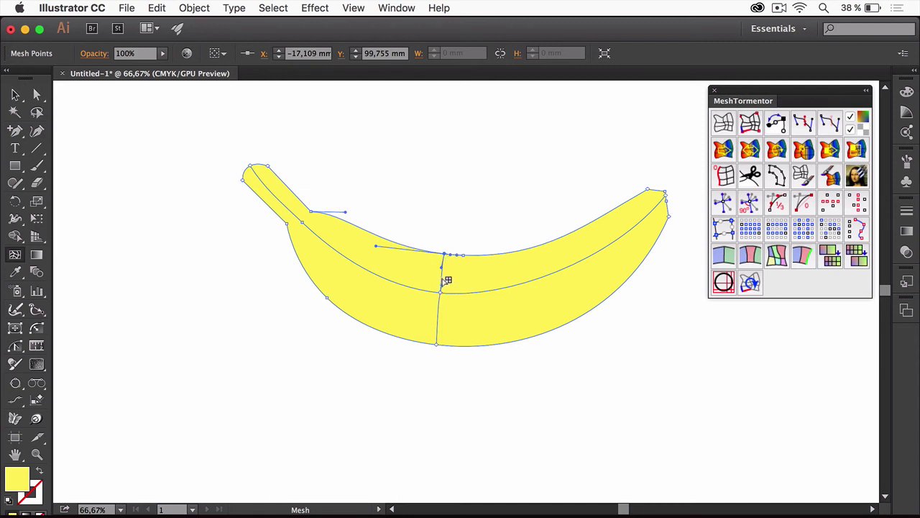
pyautogui.click(437, 346)
pyautogui.moveTo(437, 346)
pyautogui.mouseDown()
pyautogui.moveTo(392, 342)
pyautogui.moveTo(526, 317)
pyautogui.moveTo(472, 348)
pyautogui.moveTo(409, 340)
pyautogui.moveTo(437, 350)
pyautogui.mouseUp()
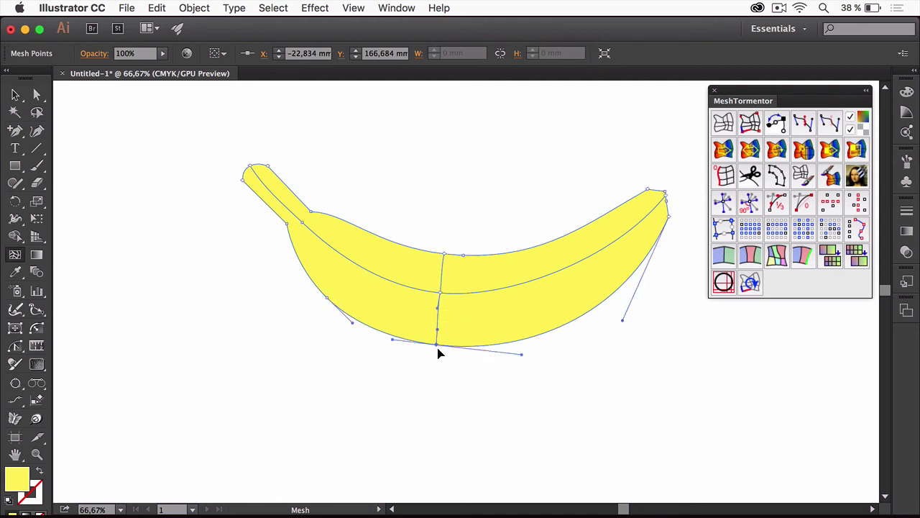
pyautogui.click(442, 294)
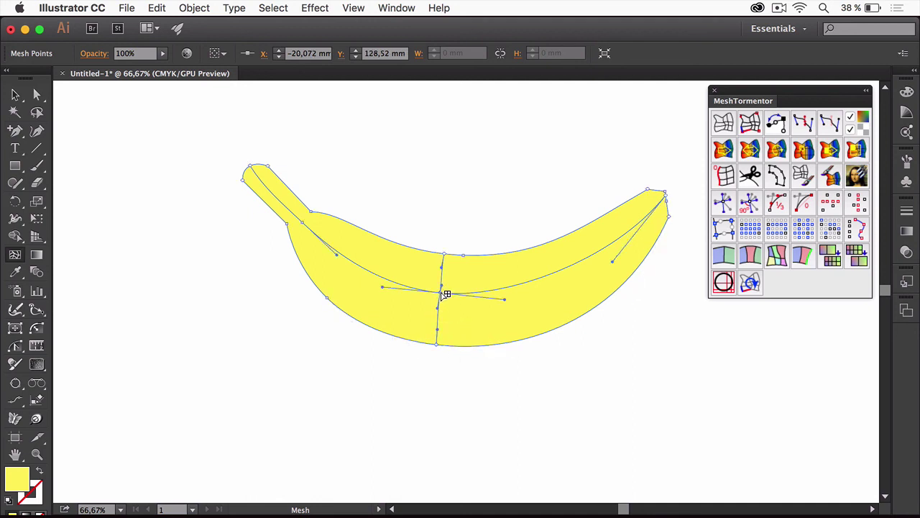
pyautogui.moveTo(442, 293)
pyautogui.mouseDown()
pyautogui.moveTo(338, 252)
pyautogui.moveTo(468, 307)
pyautogui.moveTo(553, 286)
pyautogui.moveTo(456, 299)
pyautogui.moveTo(439, 294)
pyautogui.mouseUp()
# Add a lengthwise mesh line through the banana's centre and nudge it slightly lower
pyautogui.moveTo(417, 280)
pyautogui.mouseDown()
pyautogui.moveTo(504, 317)
pyautogui.moveTo(602, 312)
pyautogui.mouseUp()
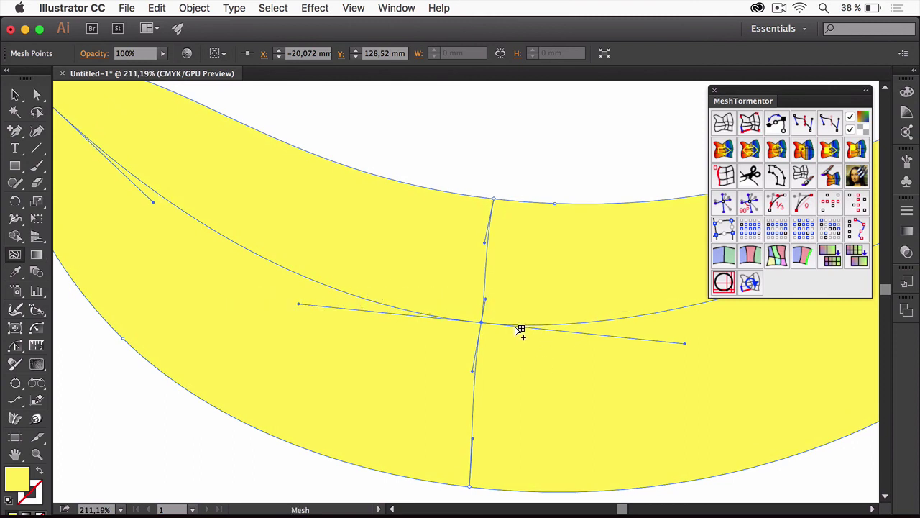
pyautogui.click(485, 287)
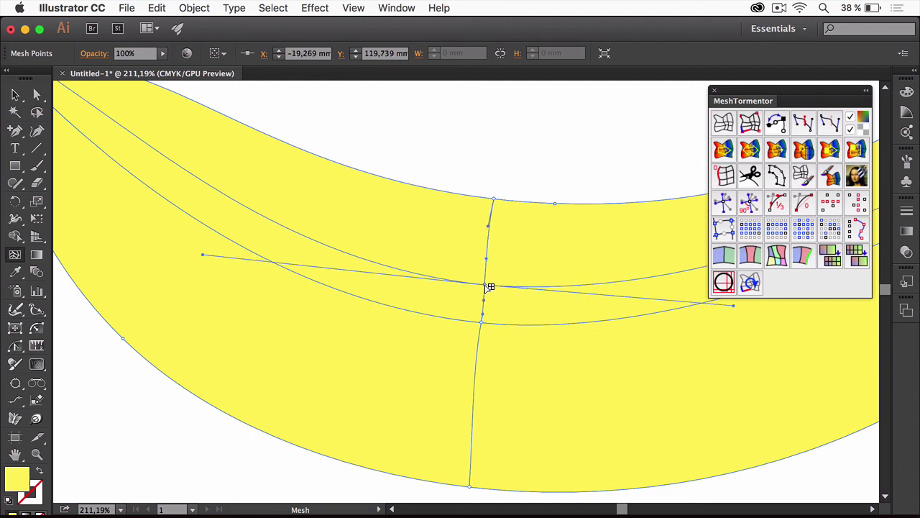
pyautogui.moveTo(489, 287); pyautogui.dragTo(483, 302)
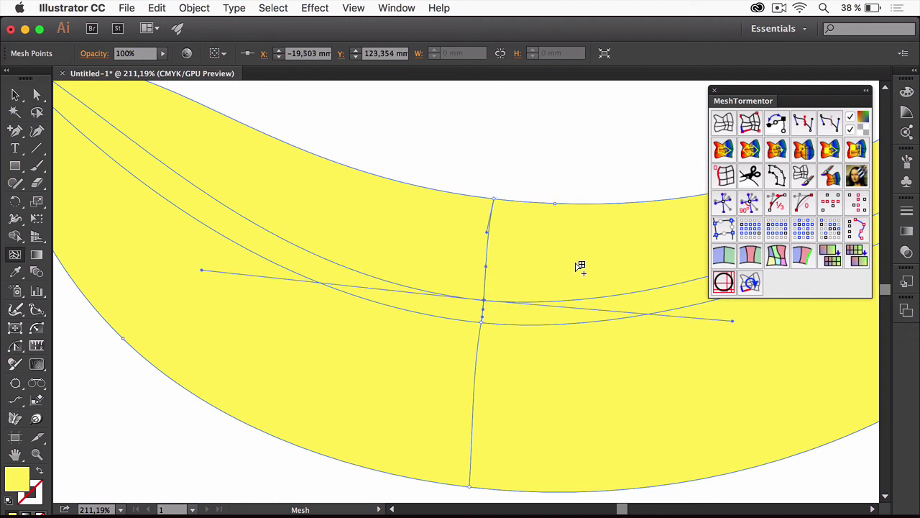
pyautogui.press('super+minus')
pyautogui.press('super+minus')
pyautogui.press('super+minus')
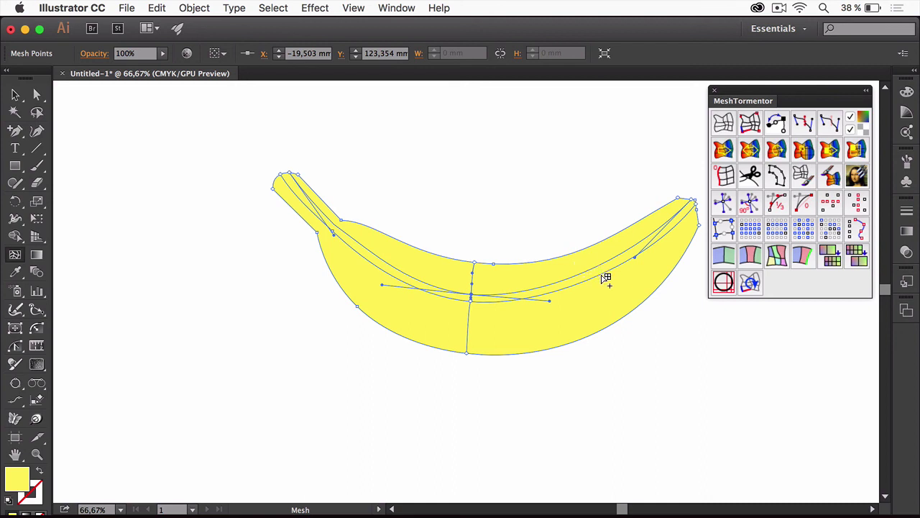
pyautogui.hscroll(1, 598, 284)
pyautogui.hscroll(5, 594, 303)
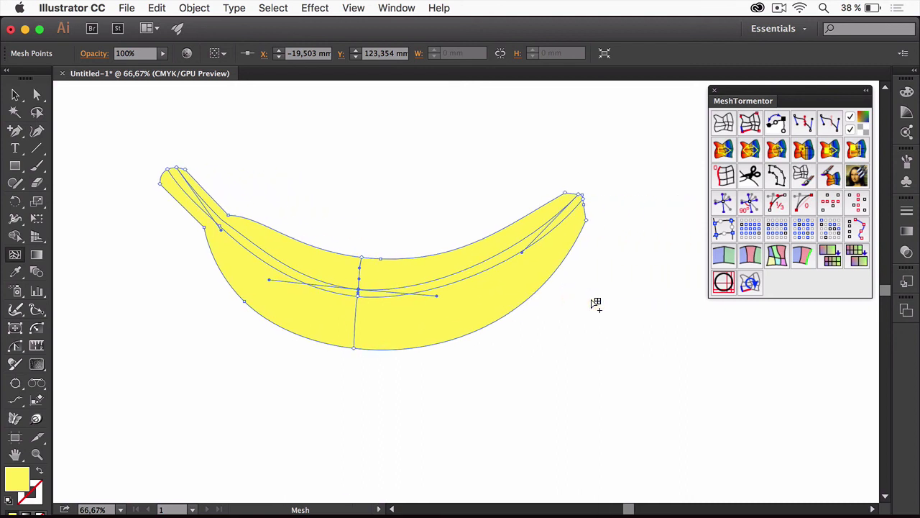